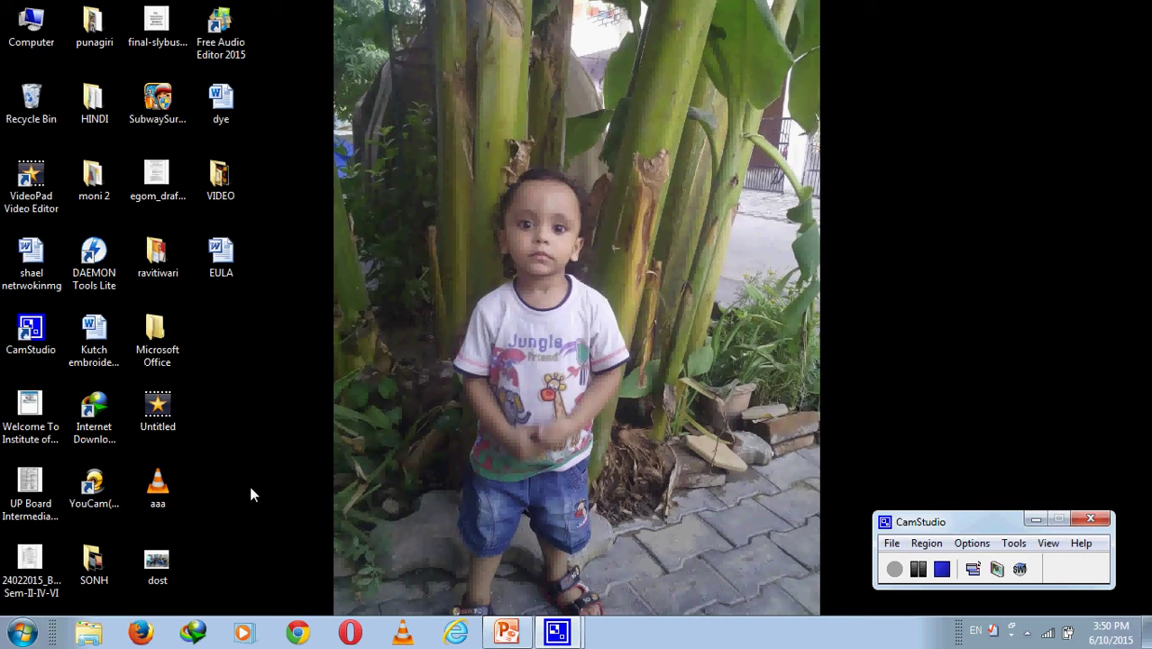
- Open the dost presentation from the desktop and show the Design tab's theme gallery
{"action": "double_click", "coordinate": [183, 572]}
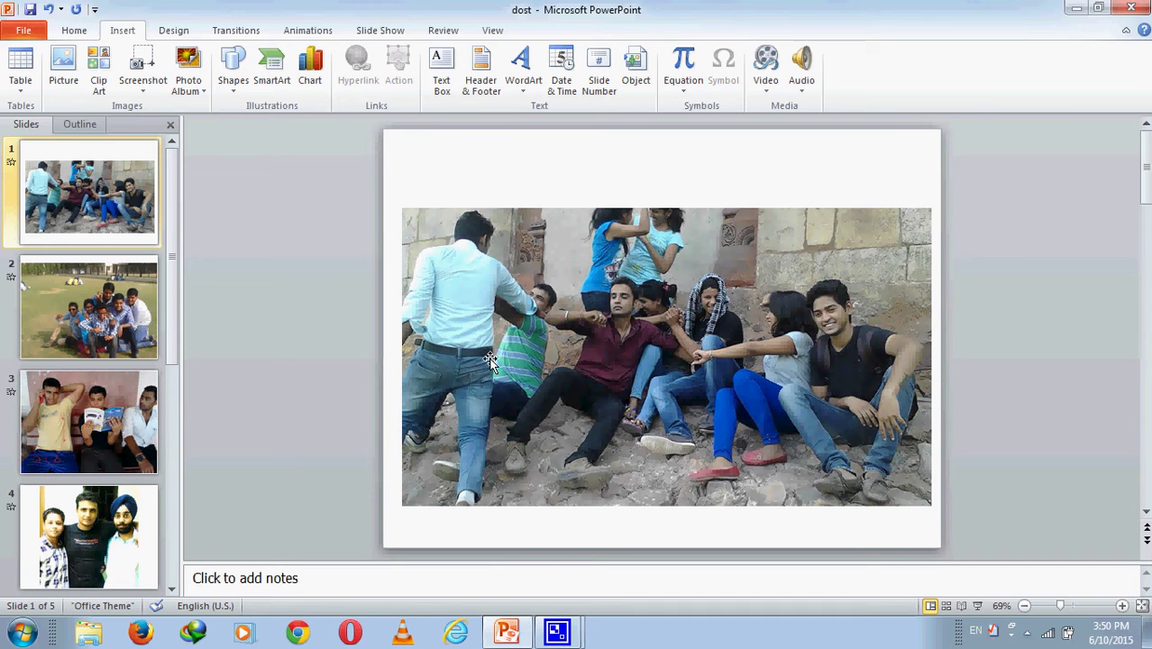
{"action": "left_click", "coordinate": [174, 31]}
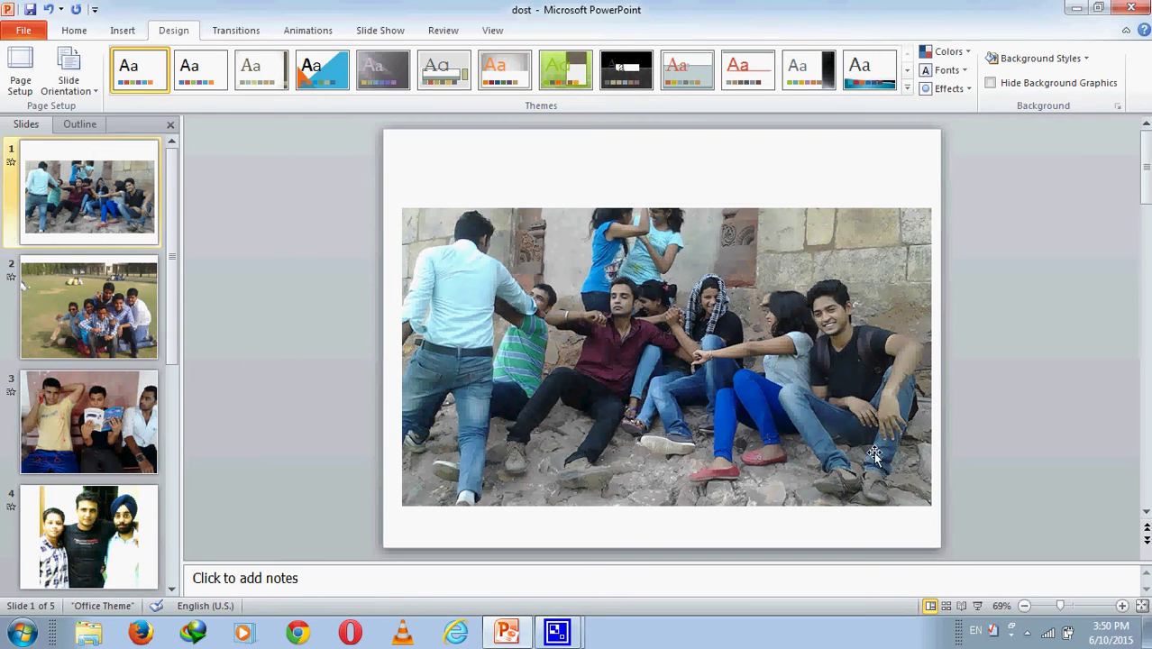
{"action": "left_click", "coordinate": [978, 604]}
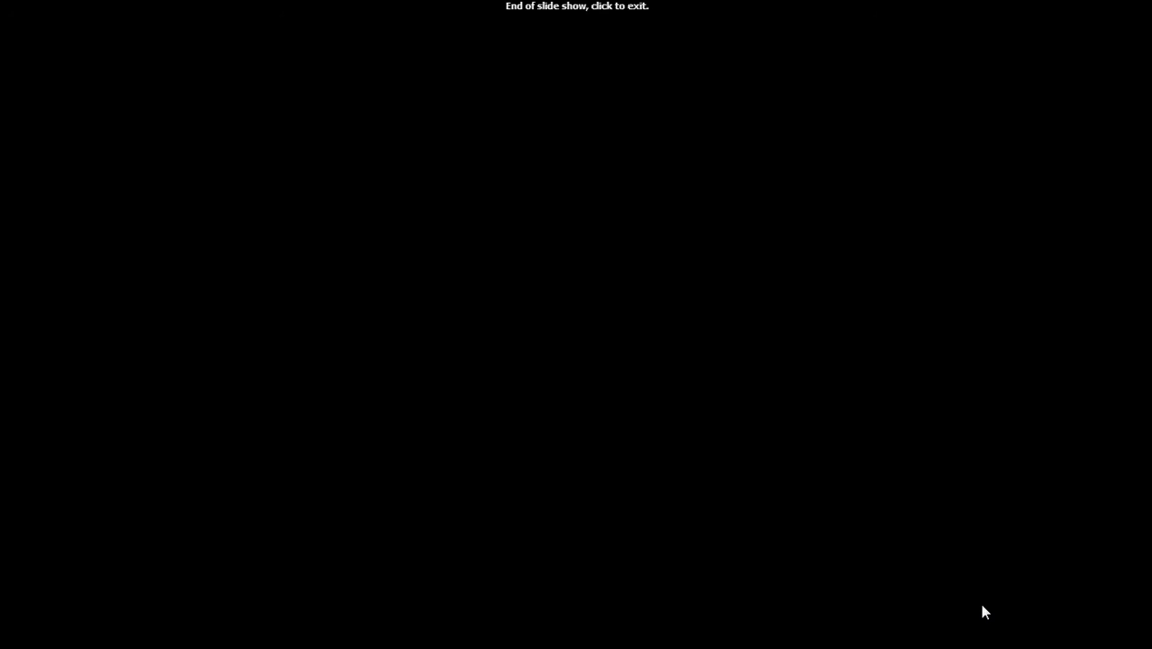
{"action": "left_click", "coordinate": [981, 605]}
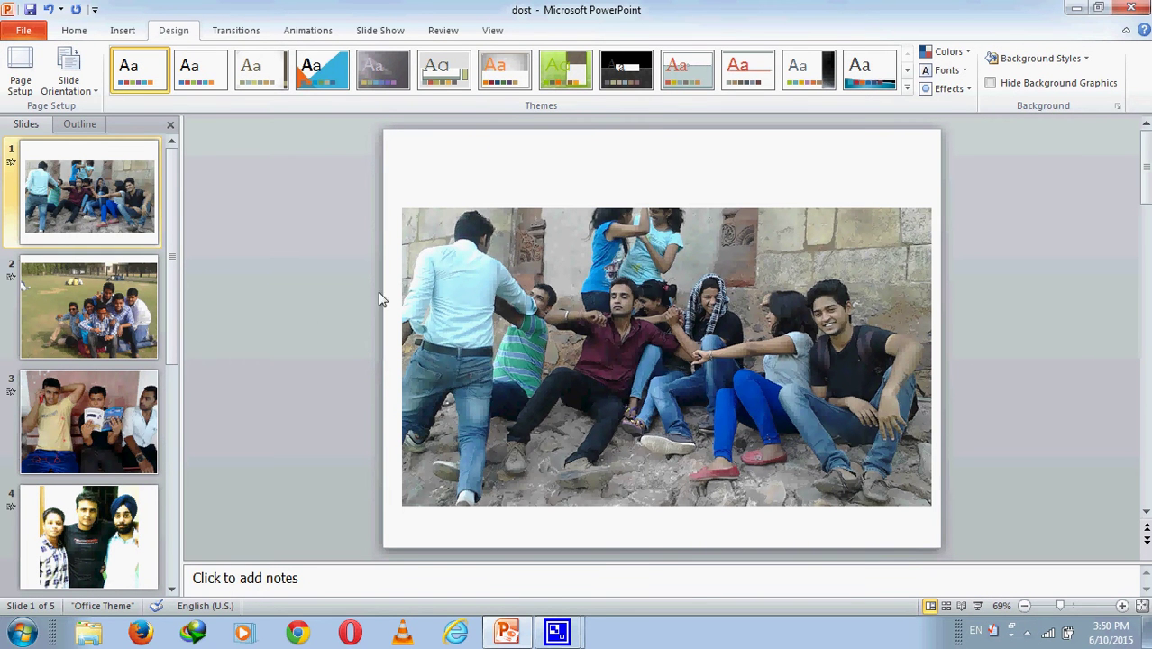
- In Save As, choose Windows Media Video, name the file 'abahya', and target the Desktop
{"action": "left_click", "coordinate": [25, 32]}
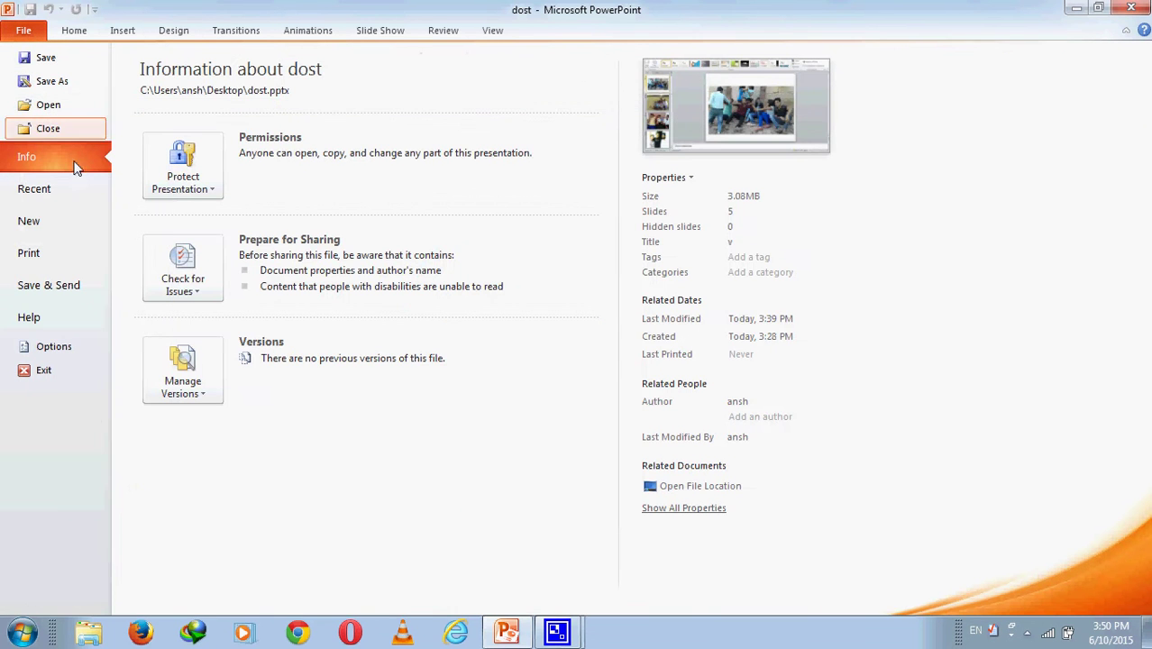
{"action": "left_click", "coordinate": [61, 91]}
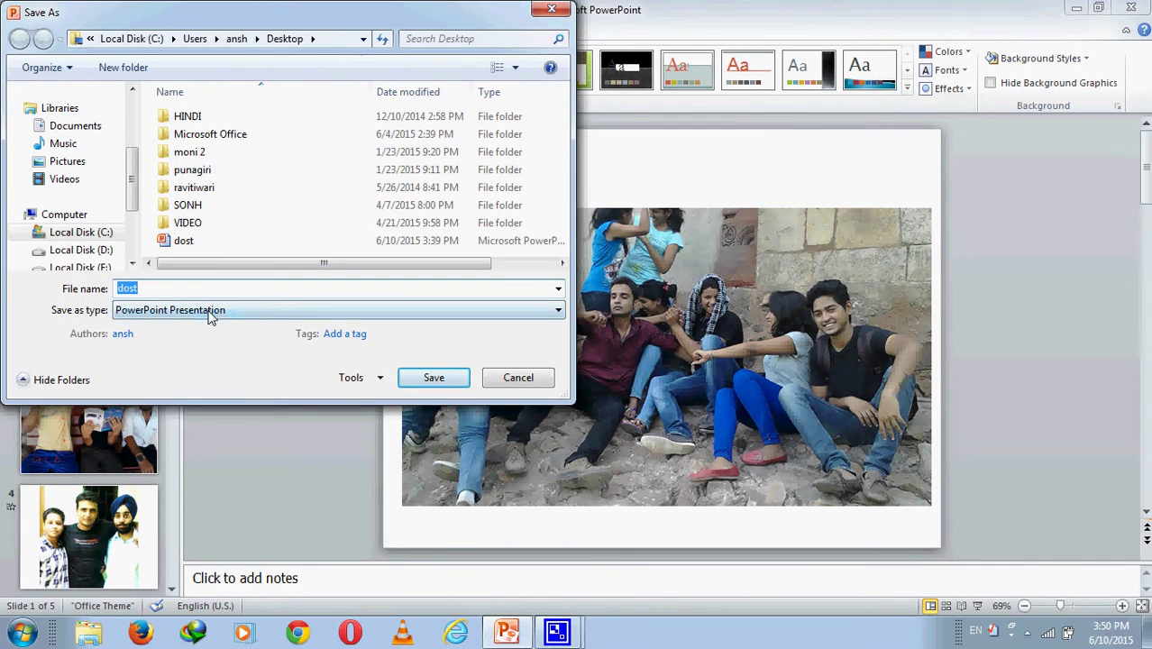
{"action": "left_click", "coordinate": [259, 312]}
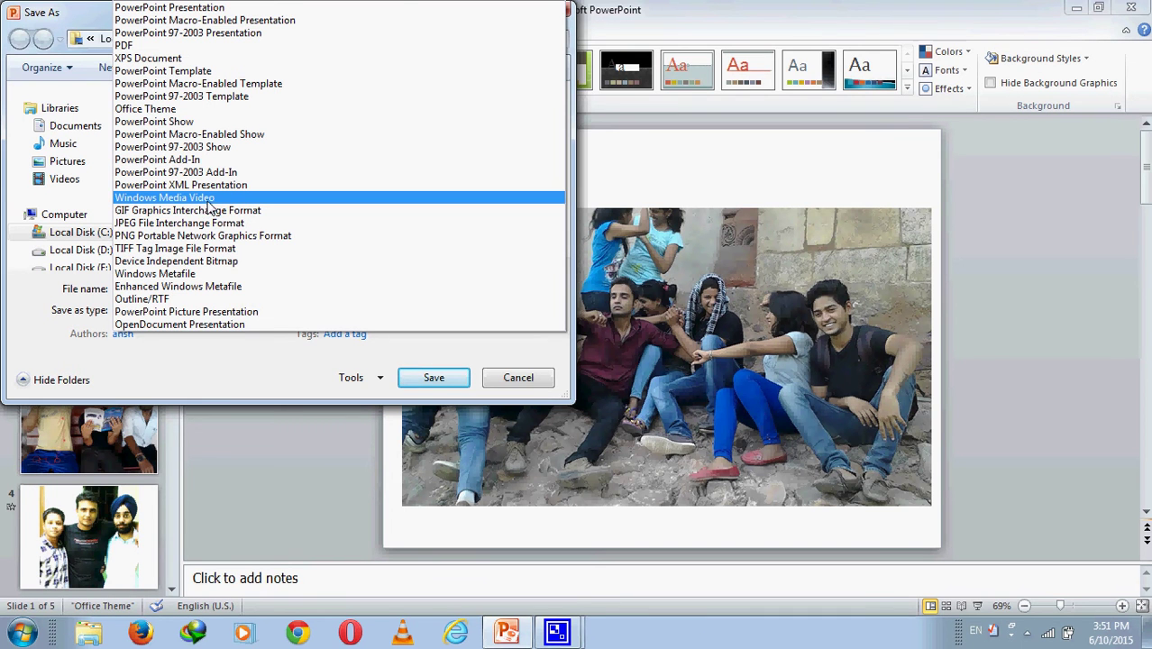
{"action": "left_click", "coordinate": [213, 198]}
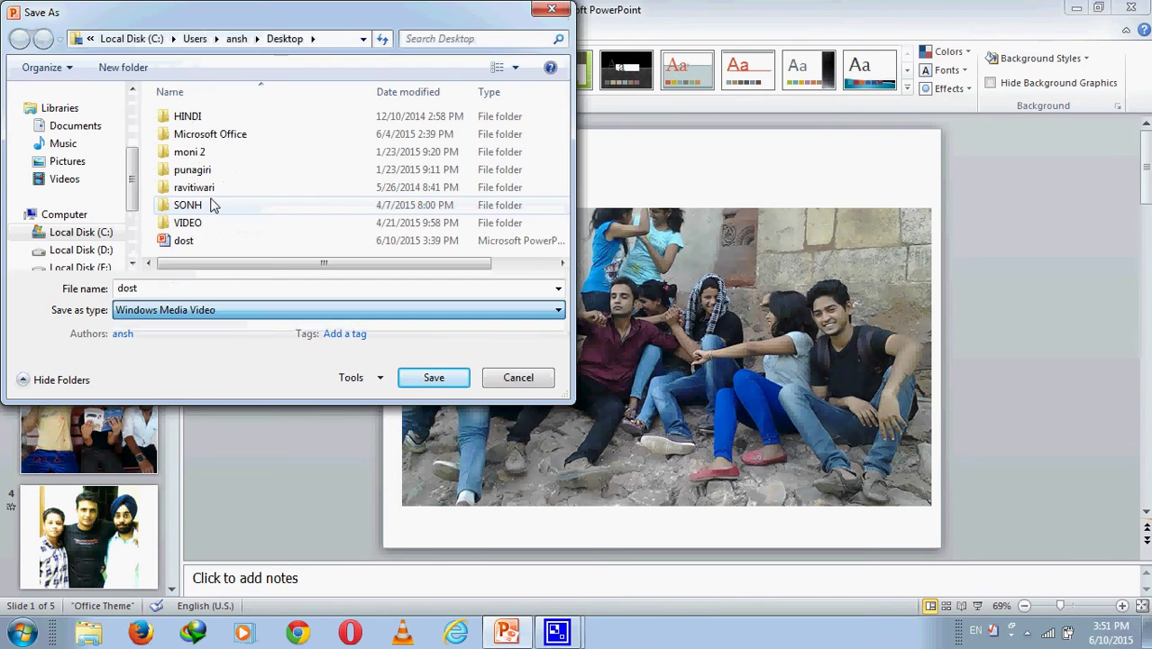
{"action": "double_click", "coordinate": [182, 292]}
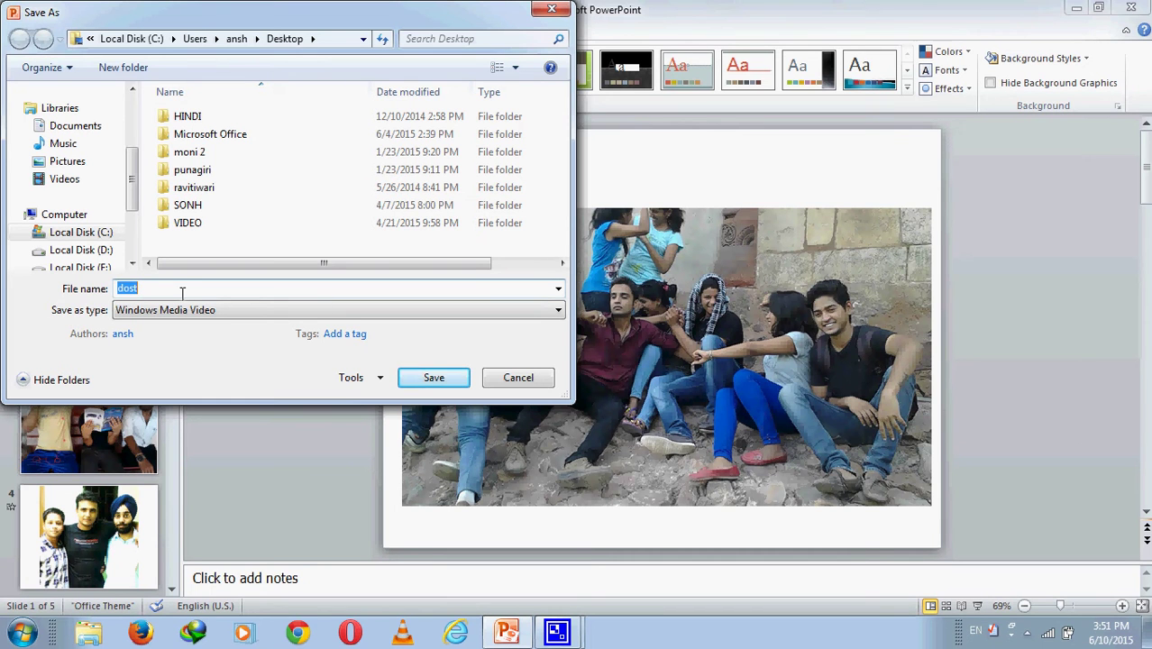
{"action": "type", "text": "ab"}
{"action": "type", "text": "ahya"}
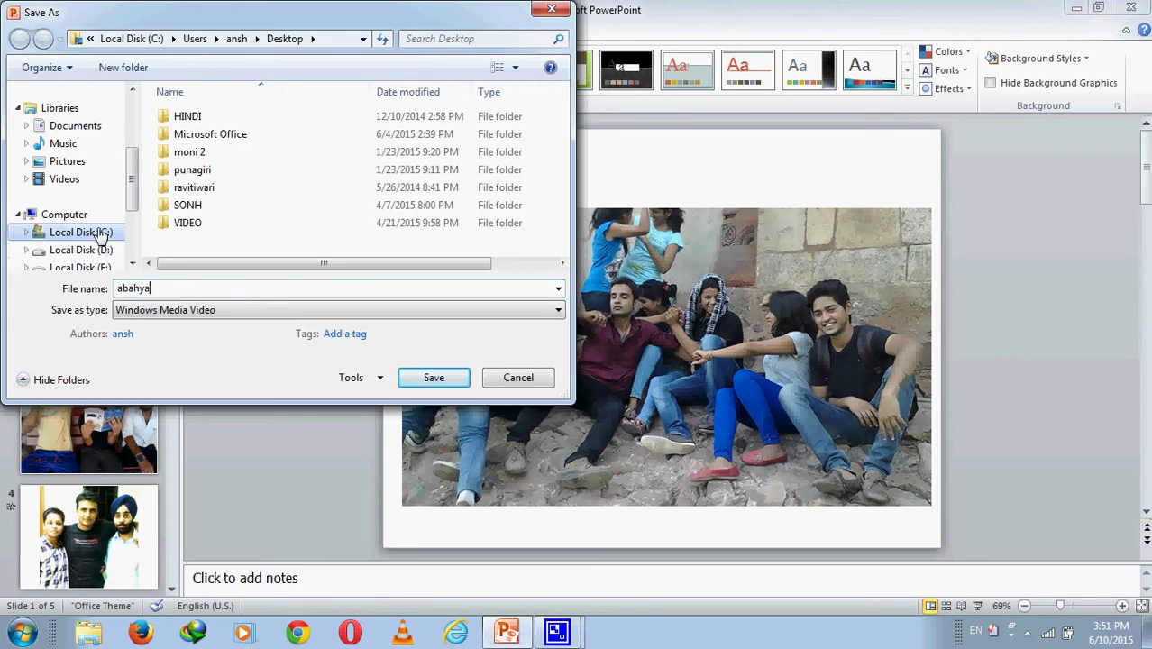
{"action": "left_click", "coordinate": [131, 92]}
{"action": "left_click", "coordinate": [130, 92]}
{"action": "left_click", "coordinate": [131, 92]}
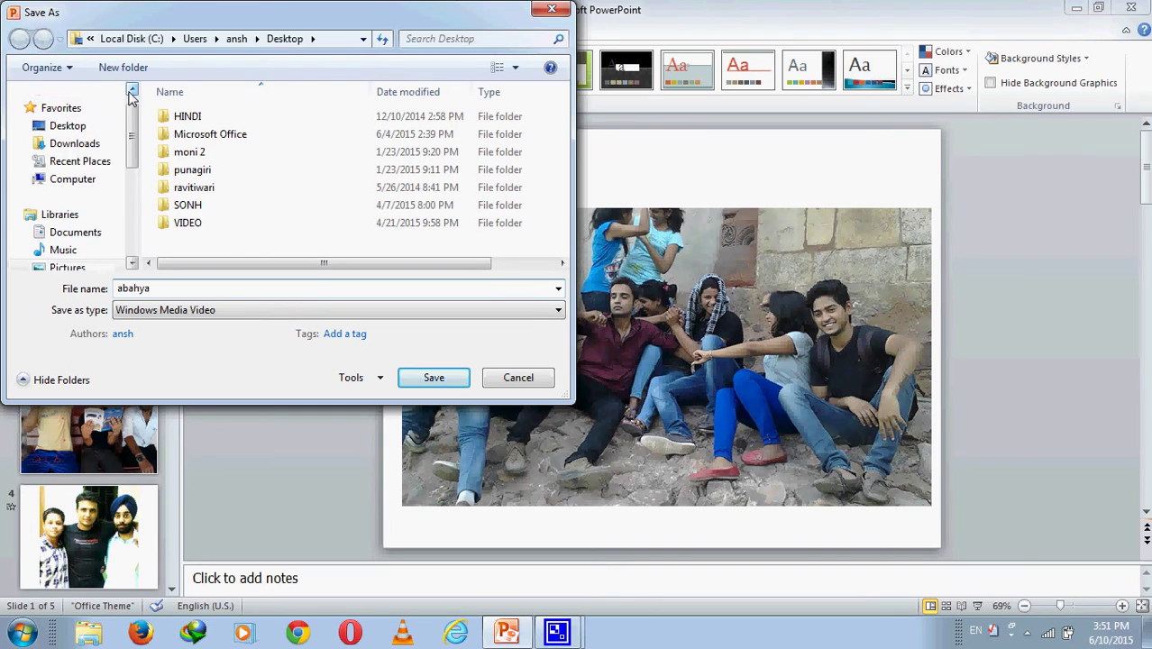
{"action": "left_click", "coordinate": [130, 92]}
{"action": "left_click", "coordinate": [68, 151]}
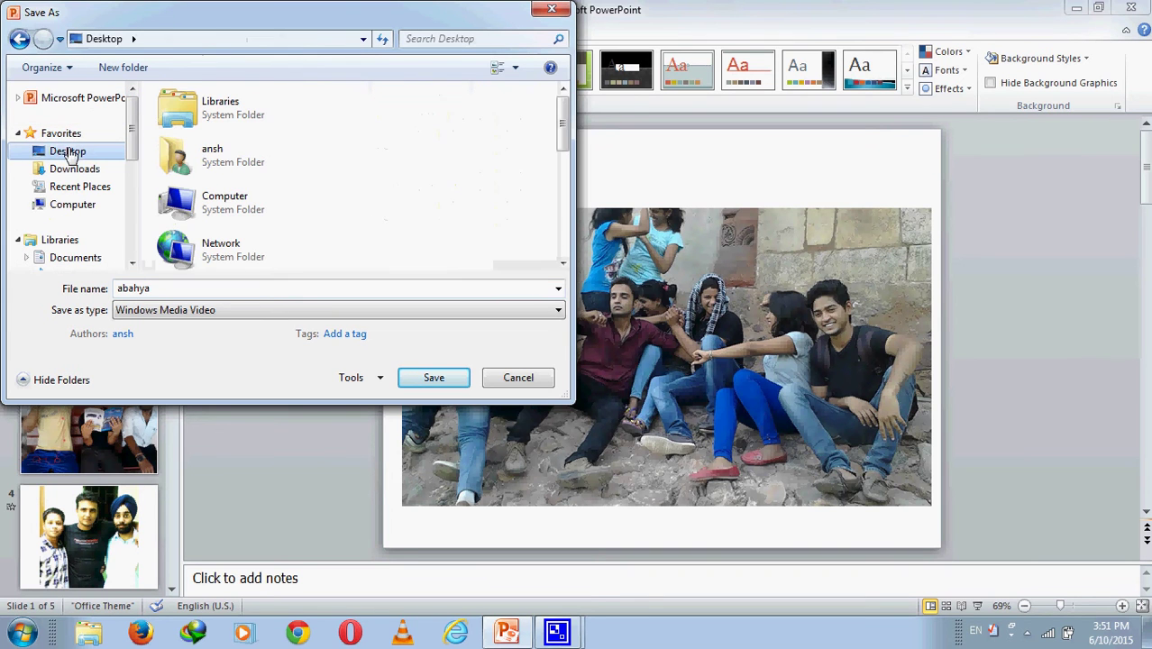
- Save to start exporting abahya.wmv, with progress shown in the status bar
{"action": "left_click", "coordinate": [416, 377]}
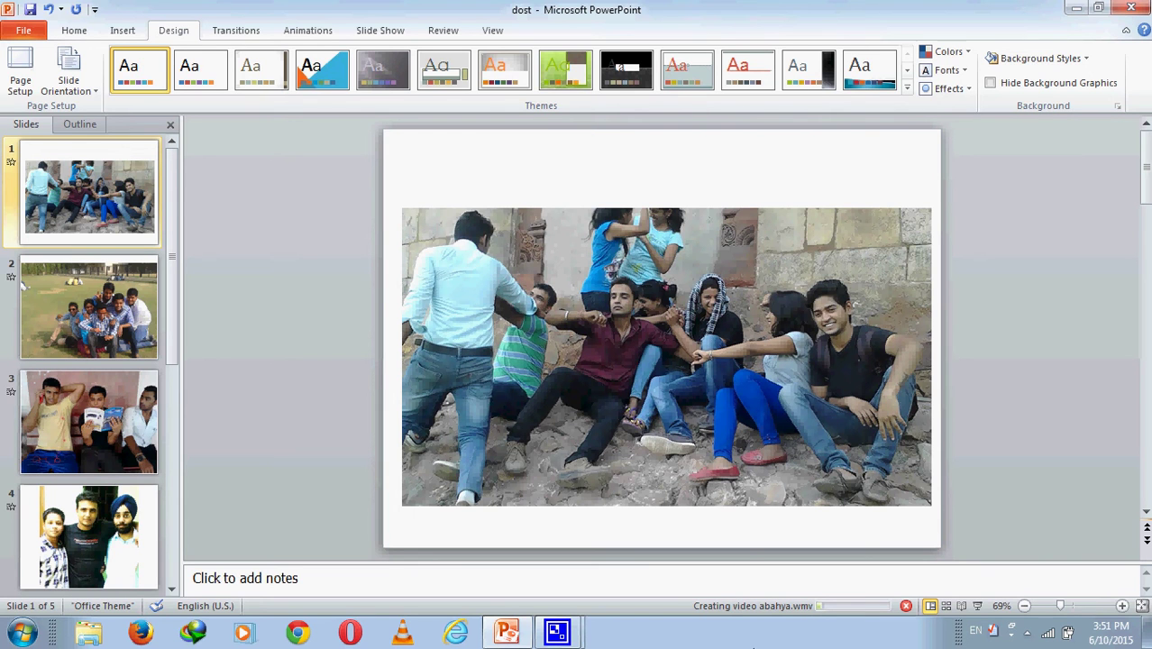
{"action": "mouse_move", "coordinate": [576, 639]}
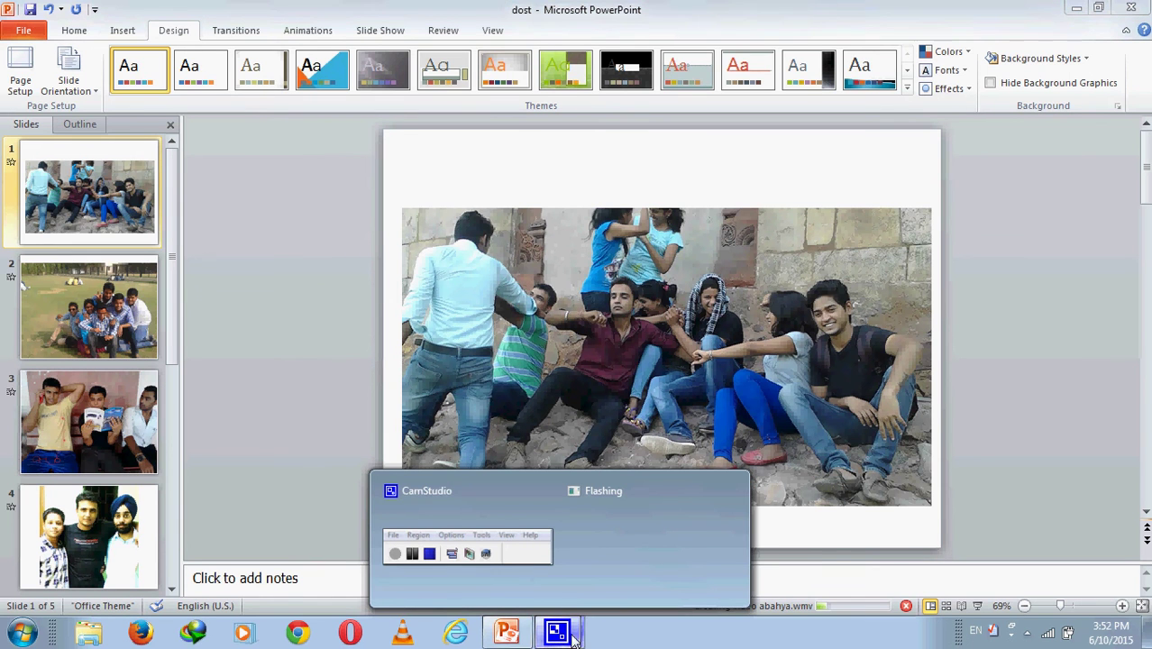
- Bring up CamStudio from the tray, then restore and minimize PowerPoint to reveal the desktop
{"action": "left_click", "coordinate": [1027, 632]}
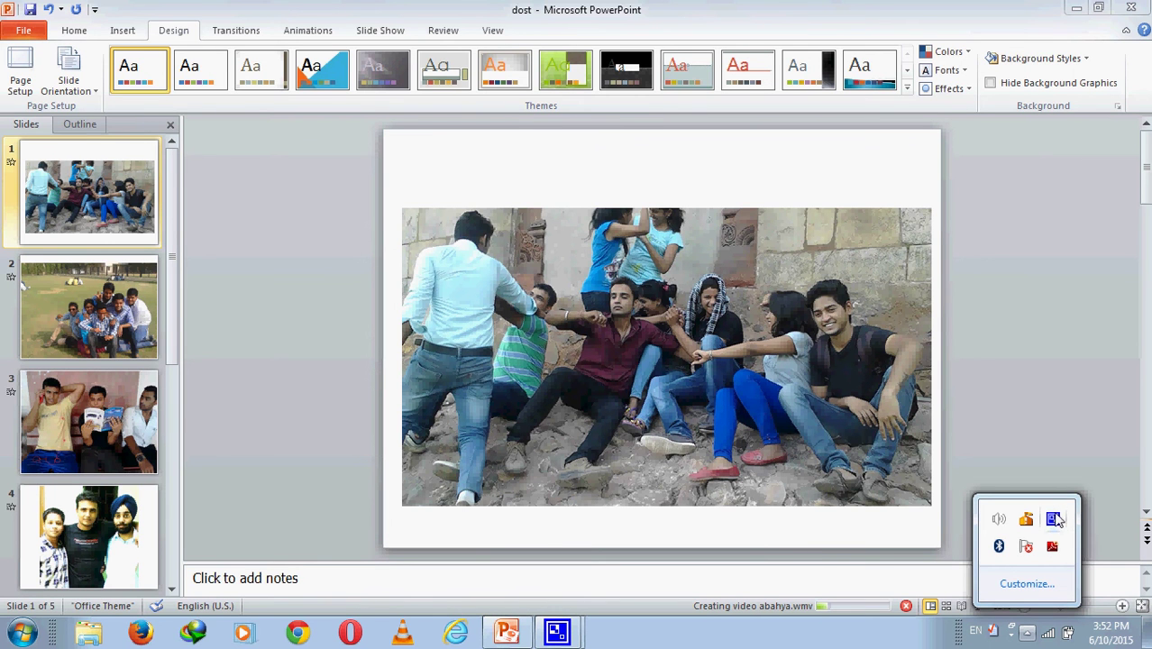
{"action": "left_click", "coordinate": [1055, 519]}
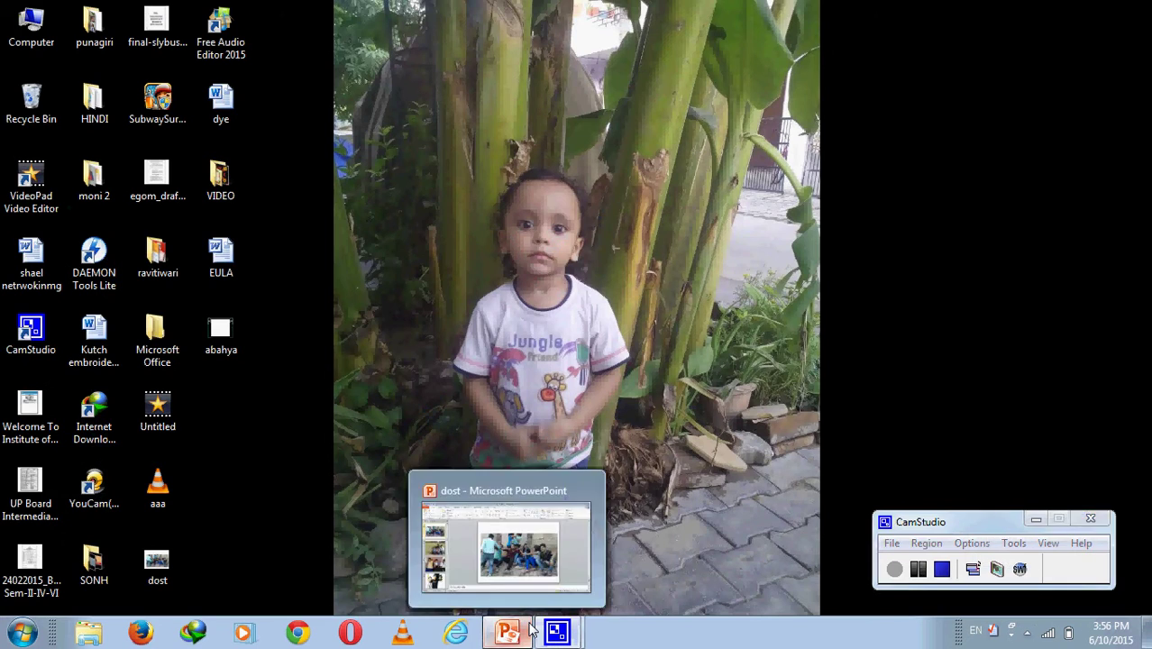
{"action": "left_click", "coordinate": [532, 628]}
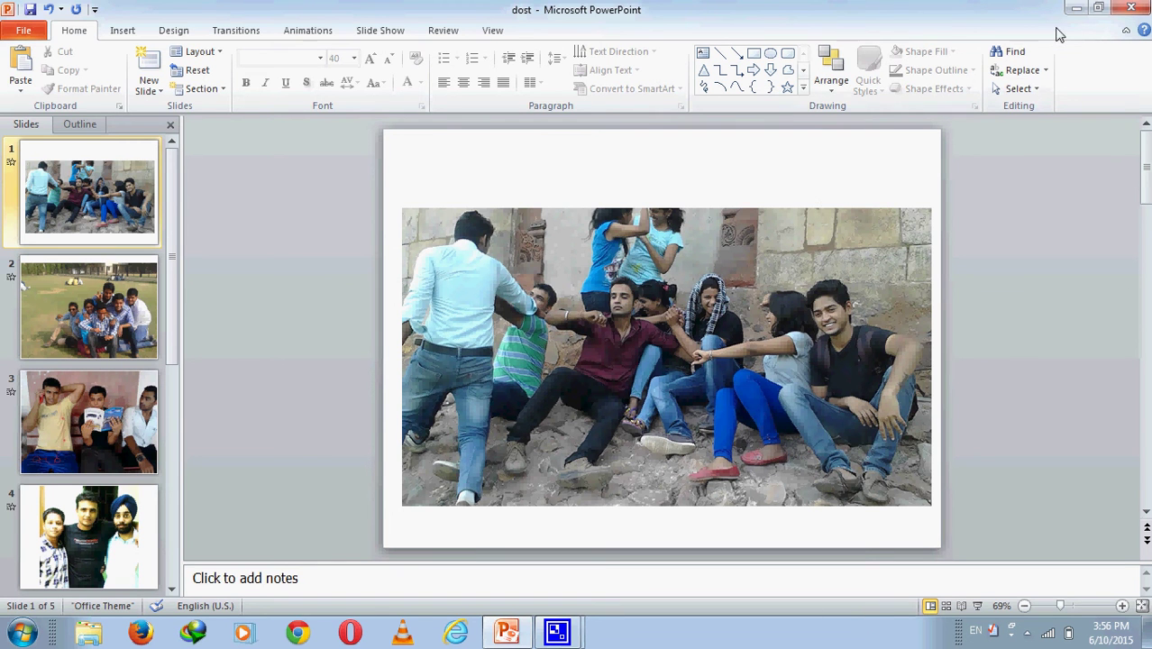
{"action": "left_click", "coordinate": [1075, 9]}
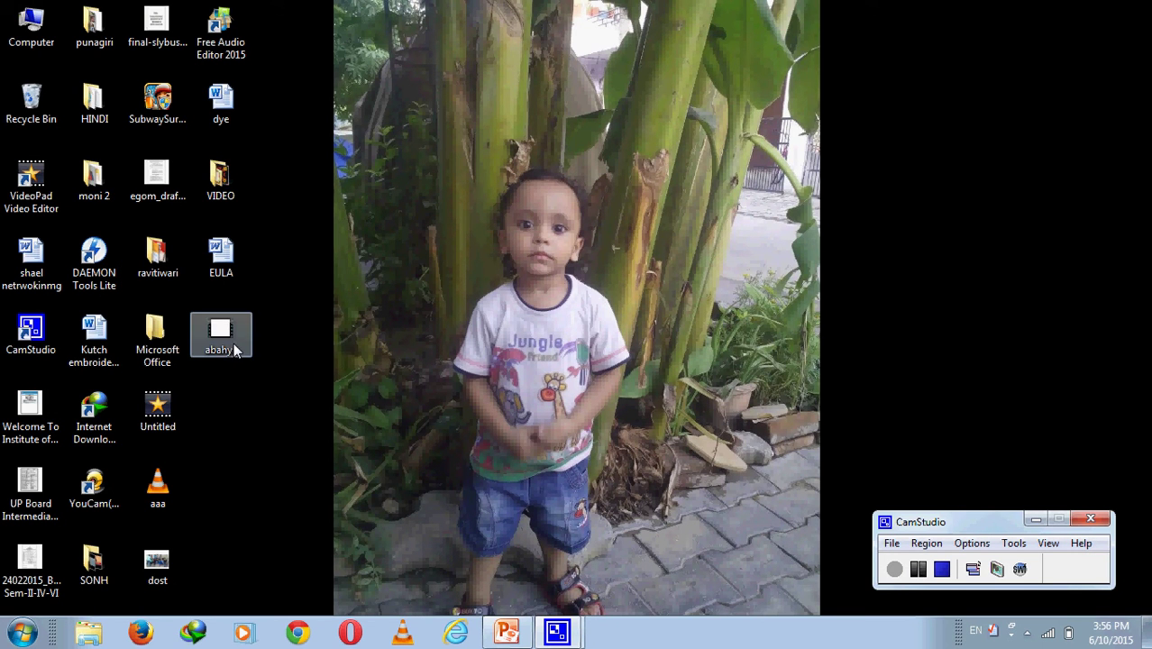
- Play abahya.wmv from the desktop in VLC, then minimize VLC after viewing the slides
{"action": "left_click", "coordinate": [233, 344]}
{"action": "double_click", "coordinate": [232, 345]}
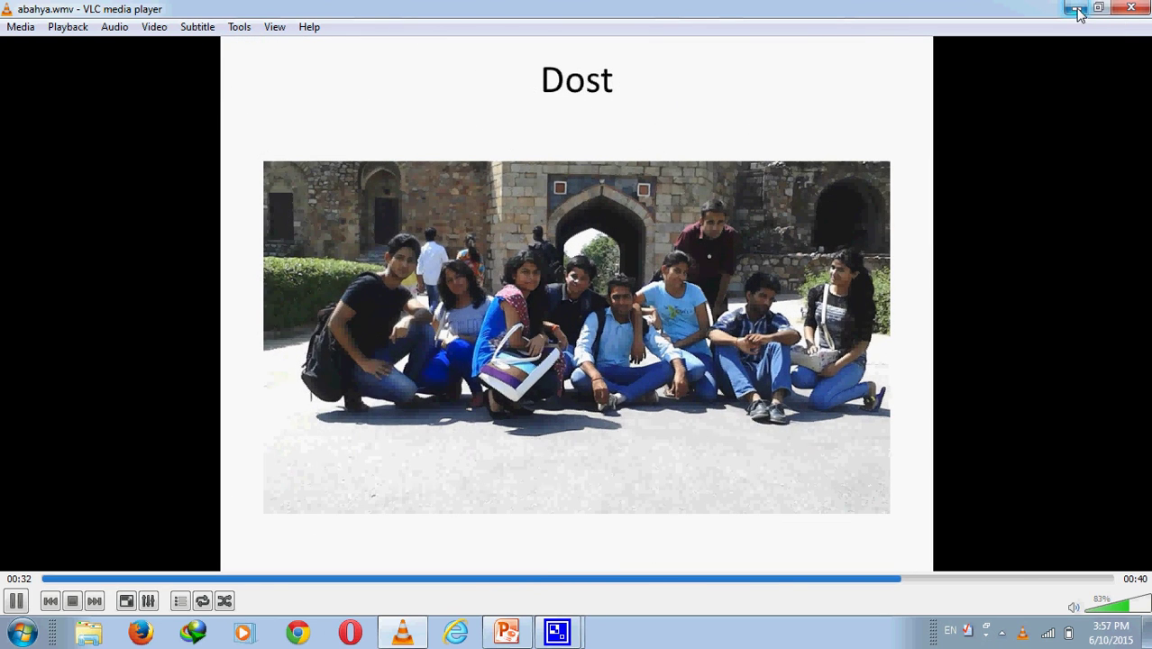
{"action": "left_click", "coordinate": [1076, 9]}
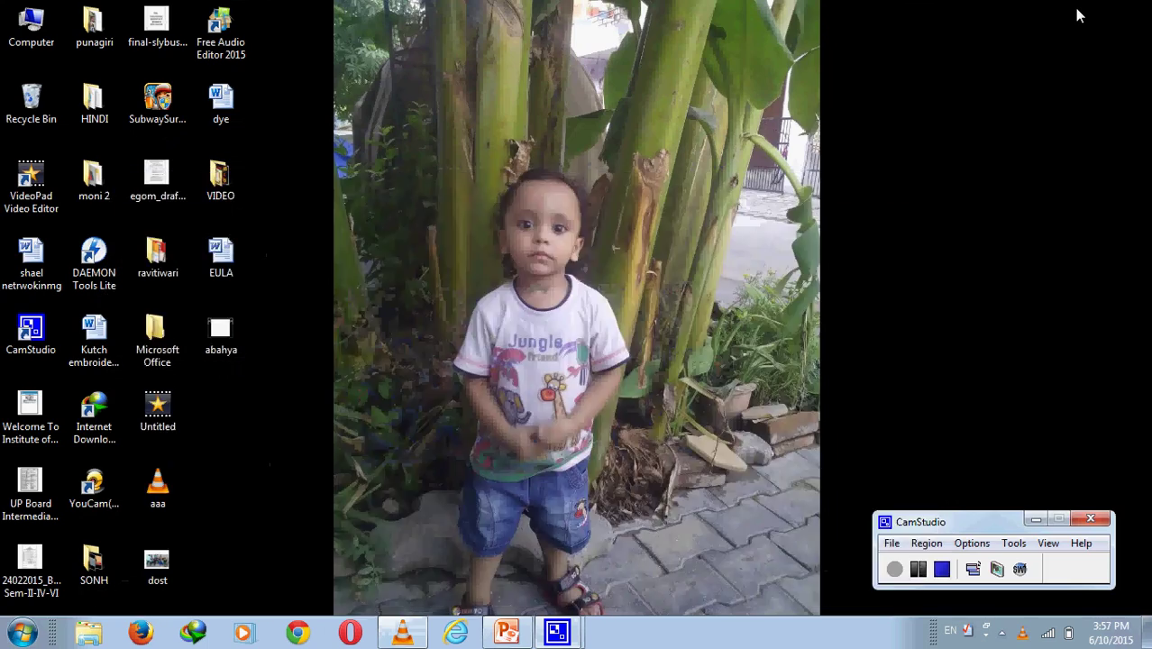
{"action": "mouse_move", "coordinate": [550, 626]}
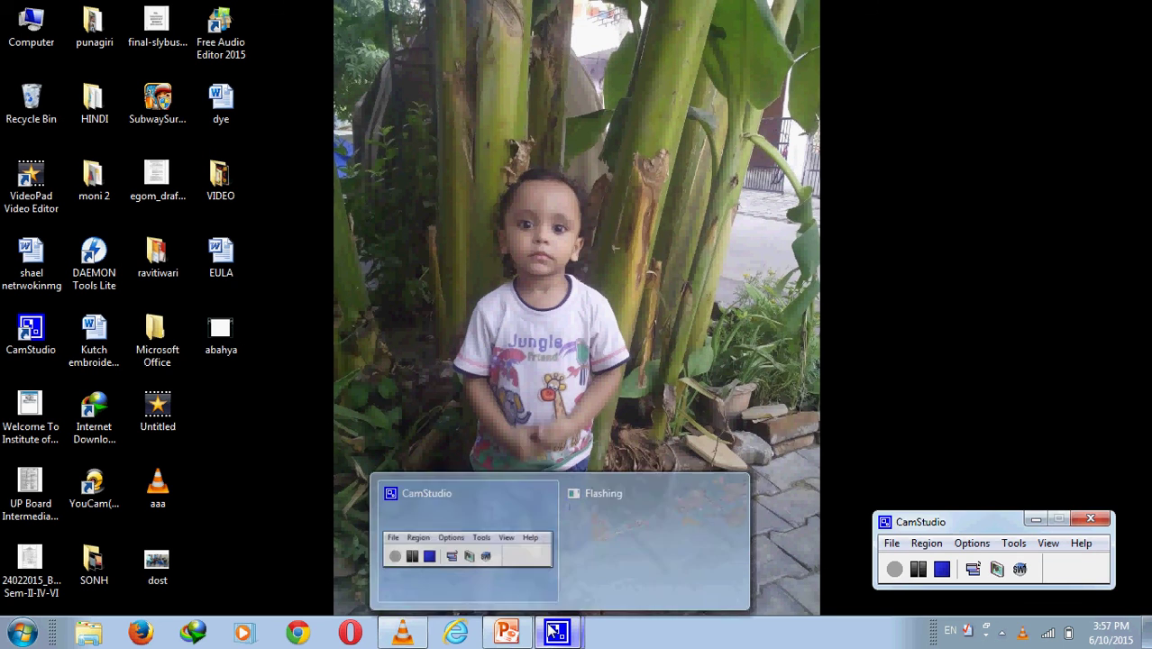